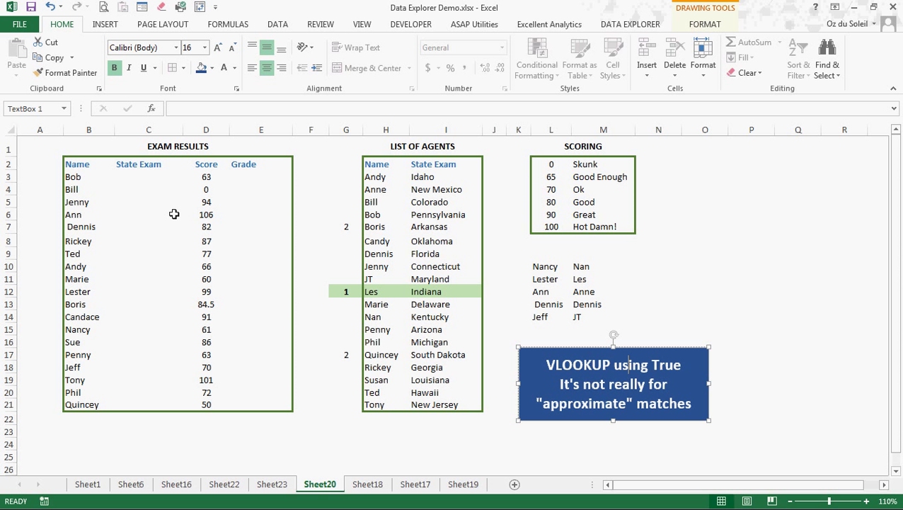
Enter =VLOOKUP(B3,H3:I21,2,FALSE) in C3 to return Pennsylvania, and copy it to C4 for Colorado
left_click(163, 179)
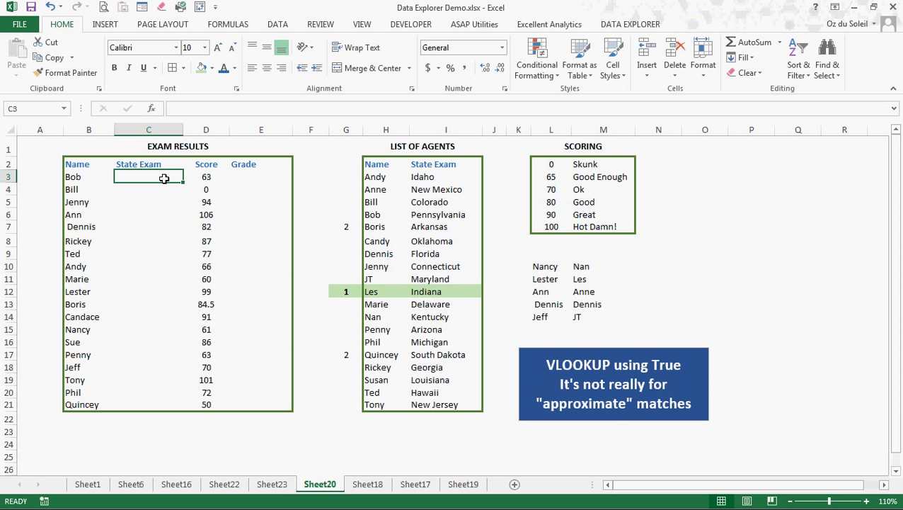
type("=")
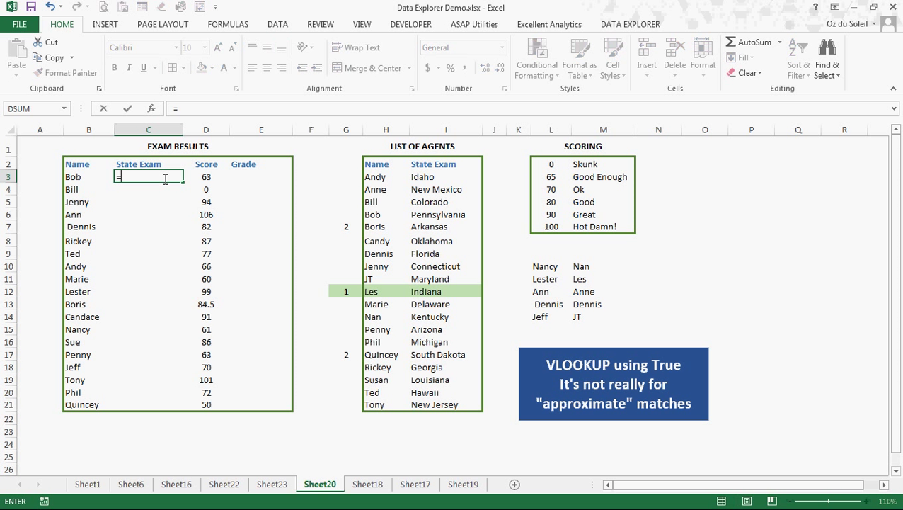
type("vlookup")
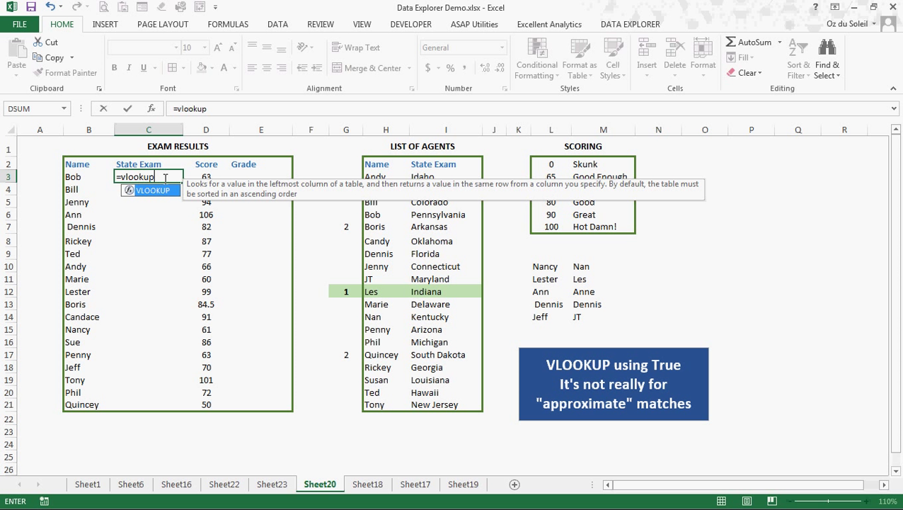
type("(")
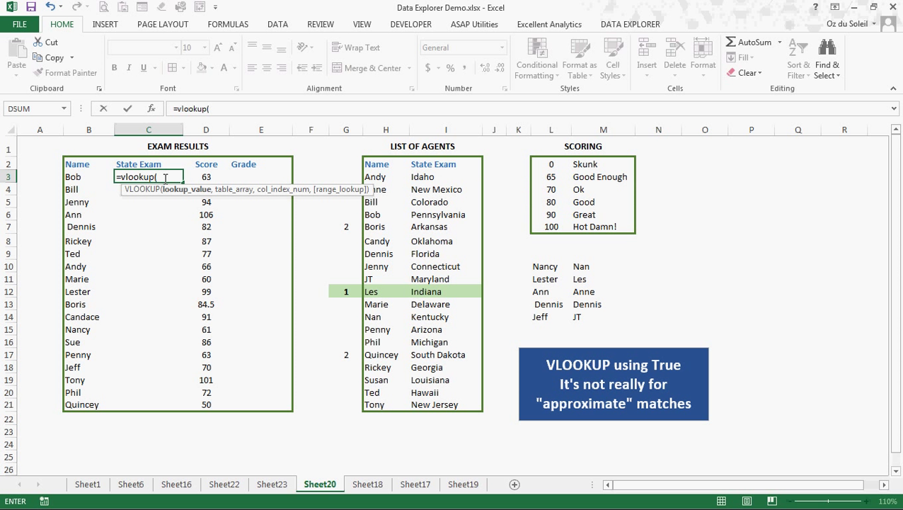
left_click(89, 177)
type(",")
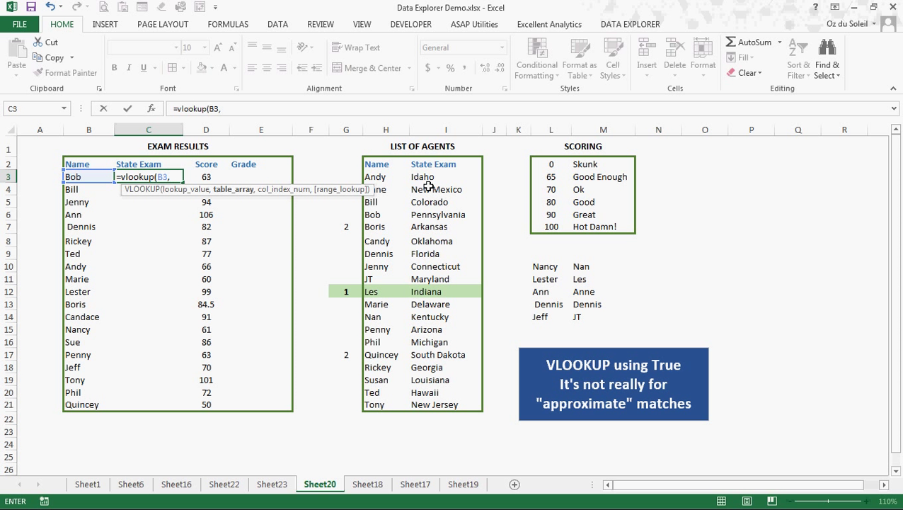
left_click_drag(376, 177, 435, 401)
type(",")
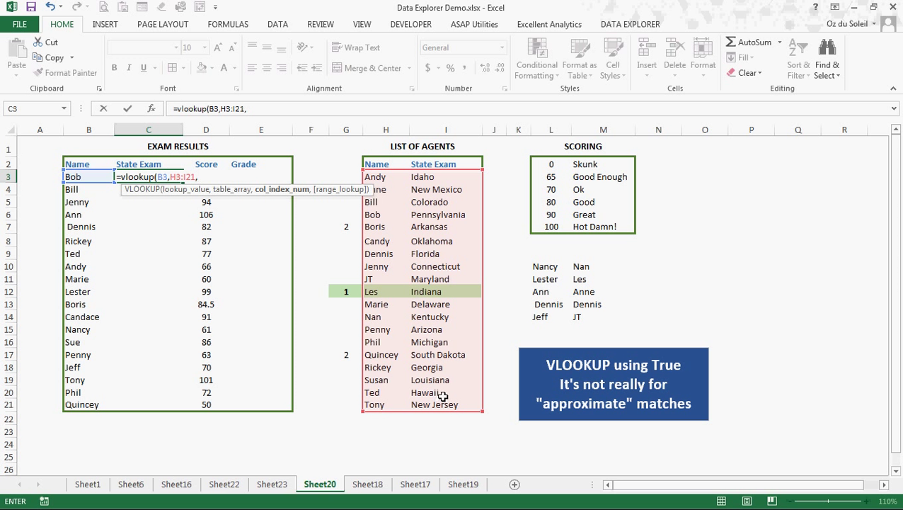
type("2,")
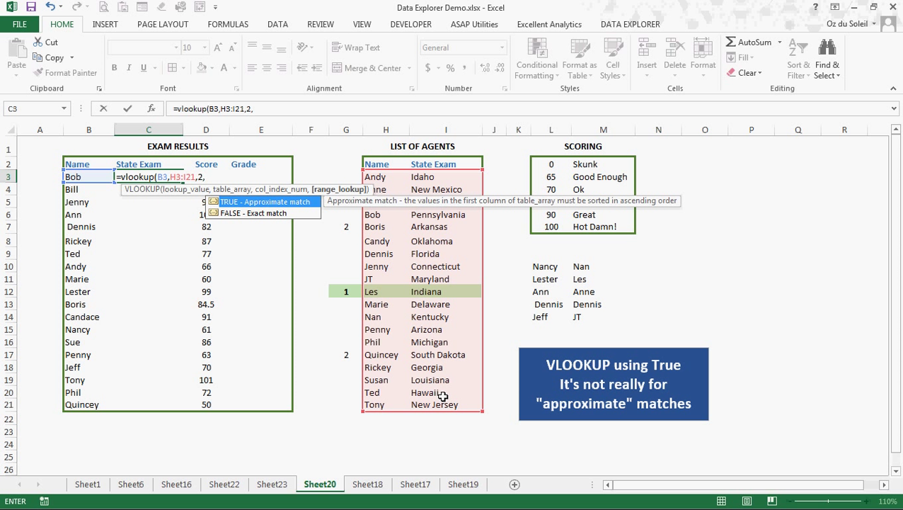
type("false")
key("Return")
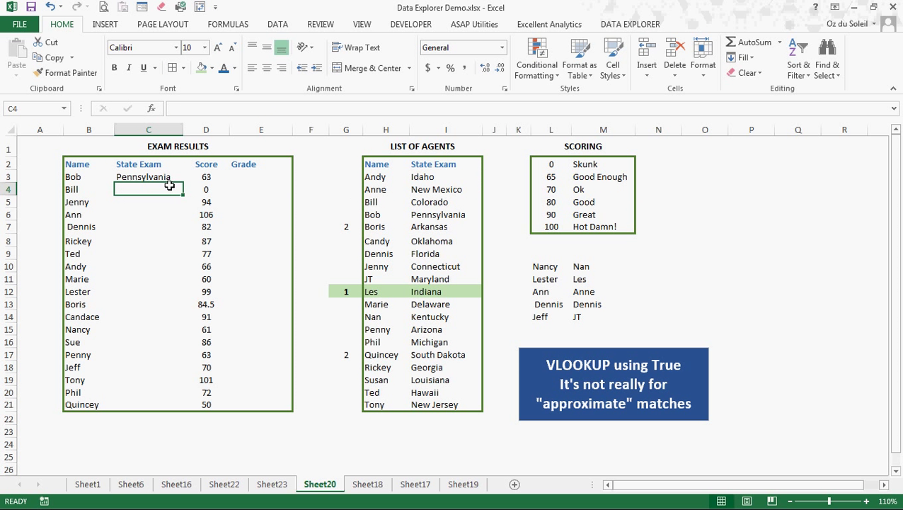
left_click(169, 178)
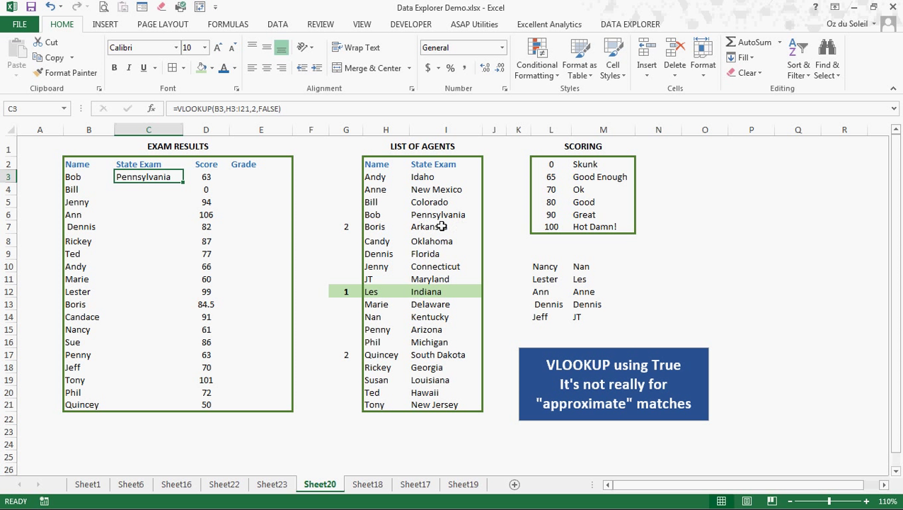
left_click_drag(183, 183, 121, 199)
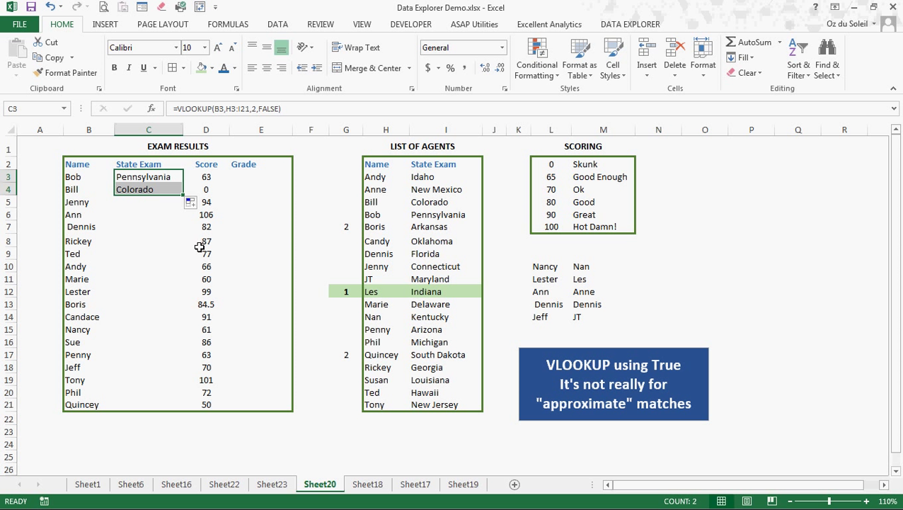
Fill the C3 formula down column C and compare its H3:I21 range with C16's shifted range
double_click(183, 195)
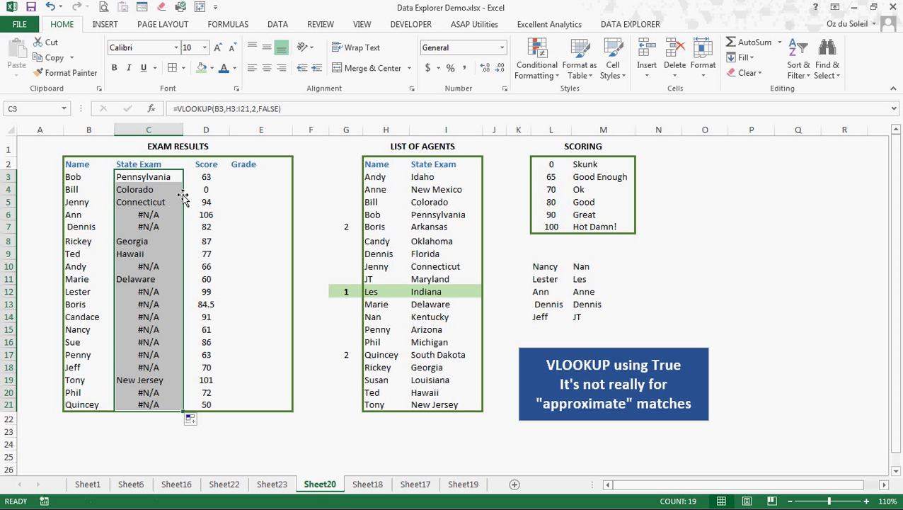
left_click(160, 182)
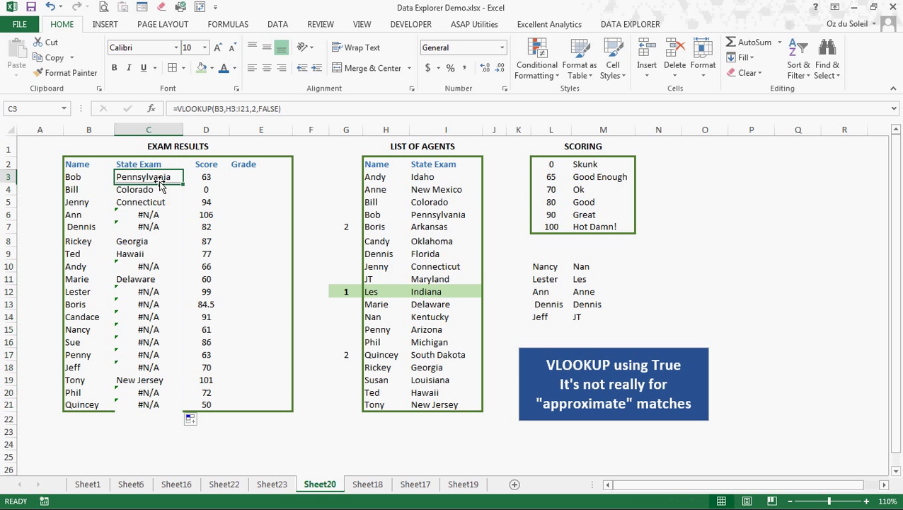
left_click(231, 111)
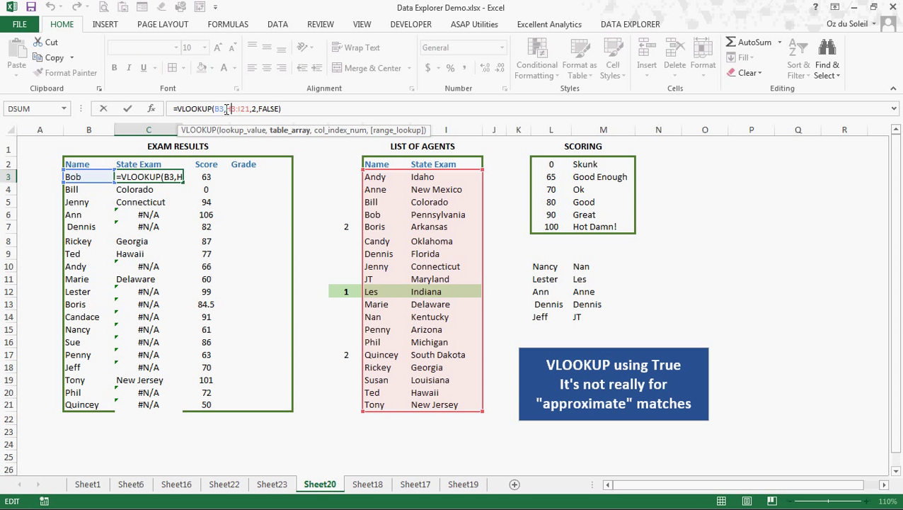
key("ctrl+Return")
left_click(139, 338)
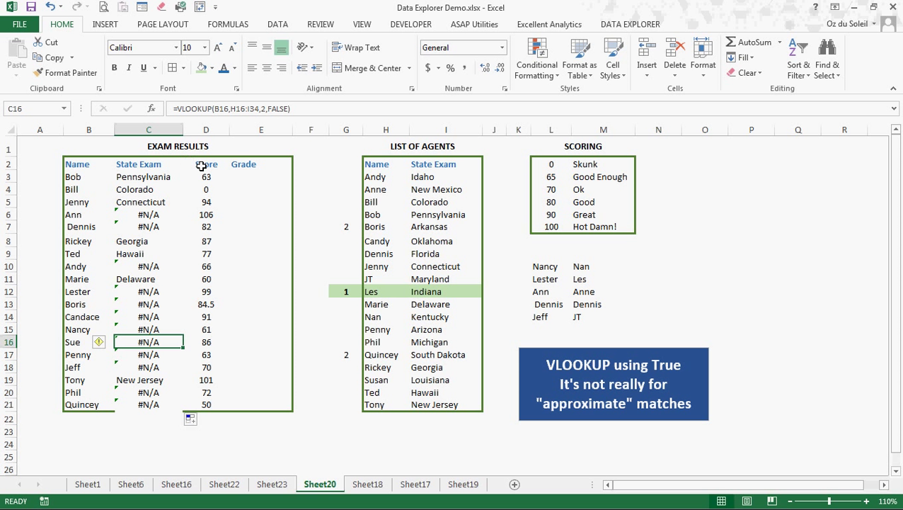
left_click(230, 108)
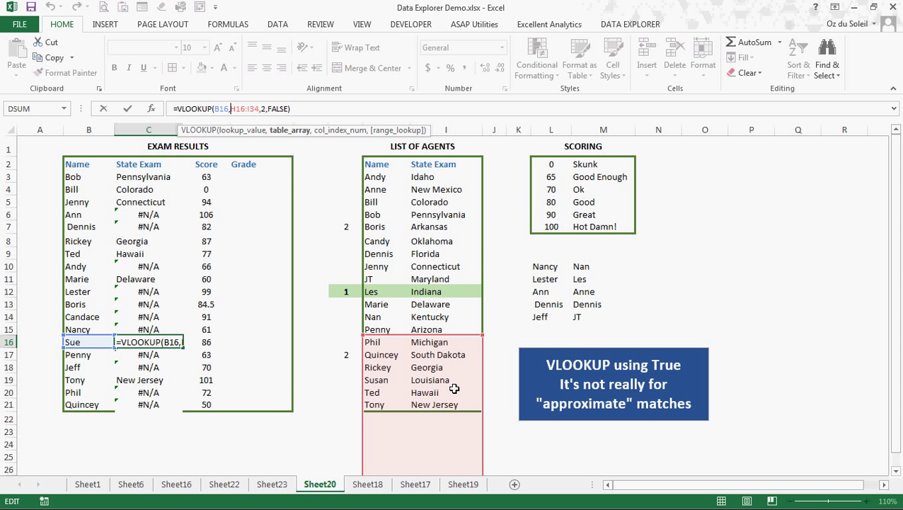
key("Escape")
Make C3's lookup range absolute as $H$3:$I$21
left_click(150, 177)
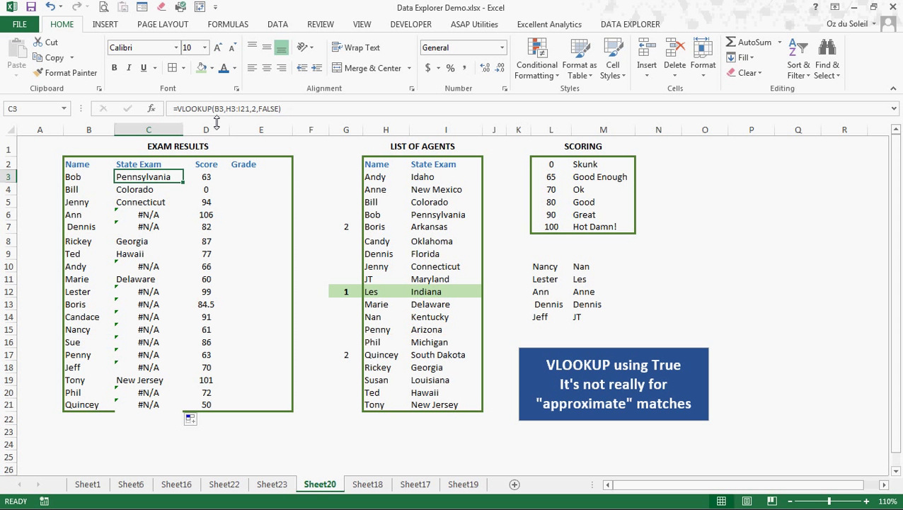
double_click(228, 108)
key("F4")
double_click(254, 108)
key("F4")
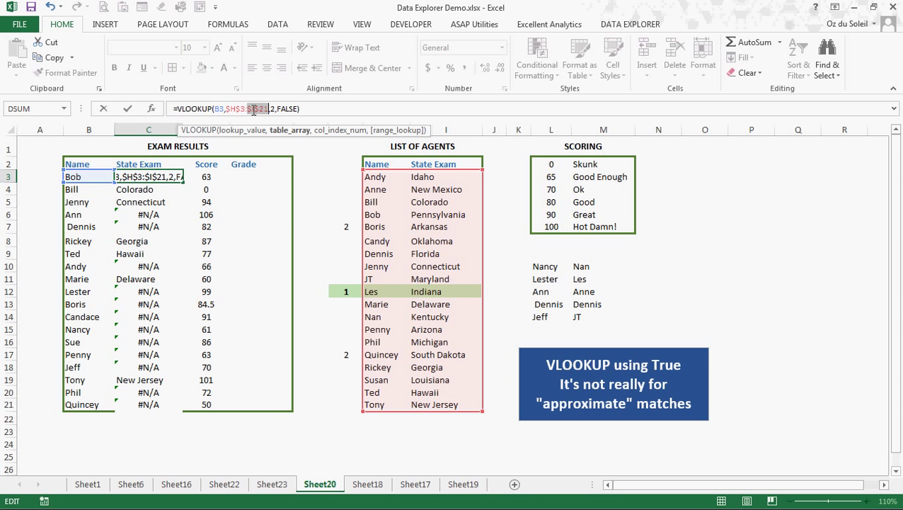
key("Return")
Fill the corrected formula down to C21 and check the #N/A result in C6
left_click(176, 176)
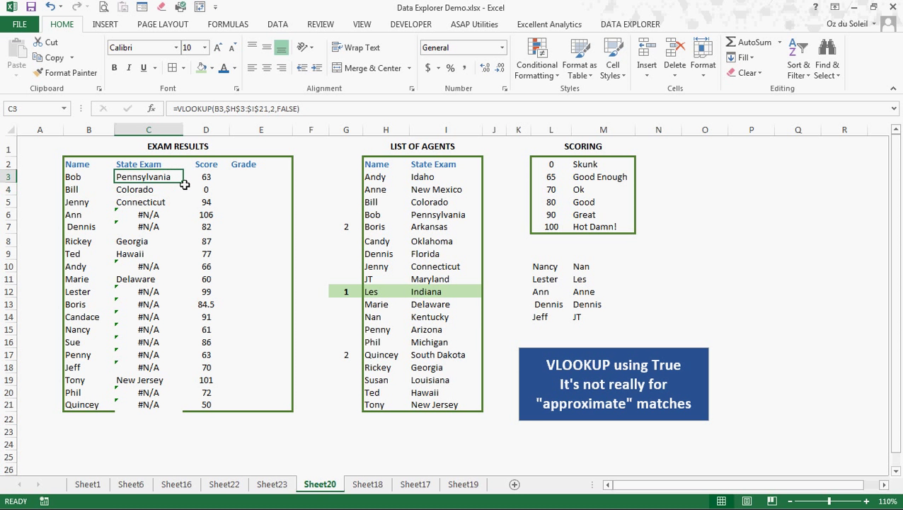
double_click(183, 184)
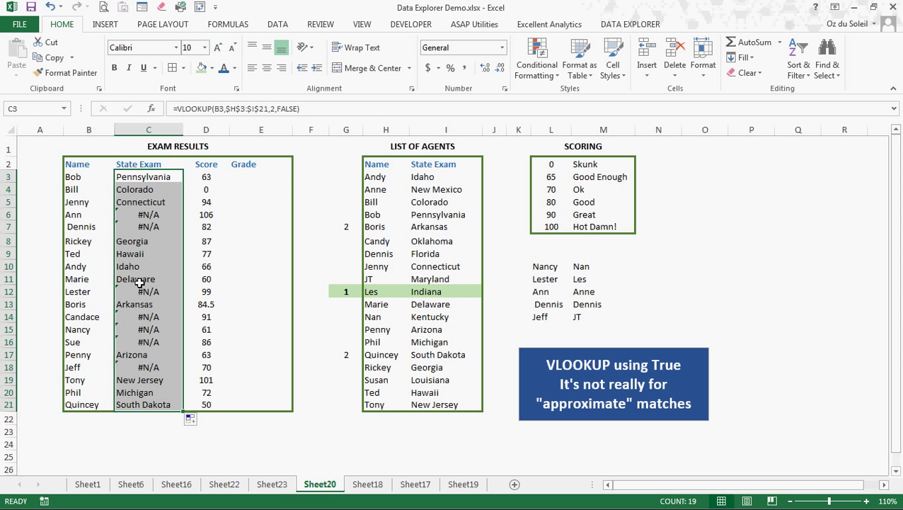
left_click(151, 215)
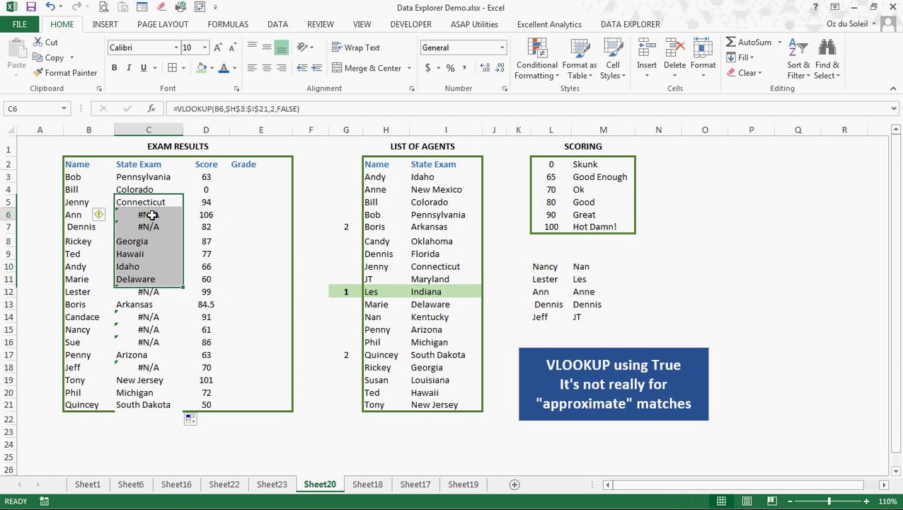
left_click(152, 214)
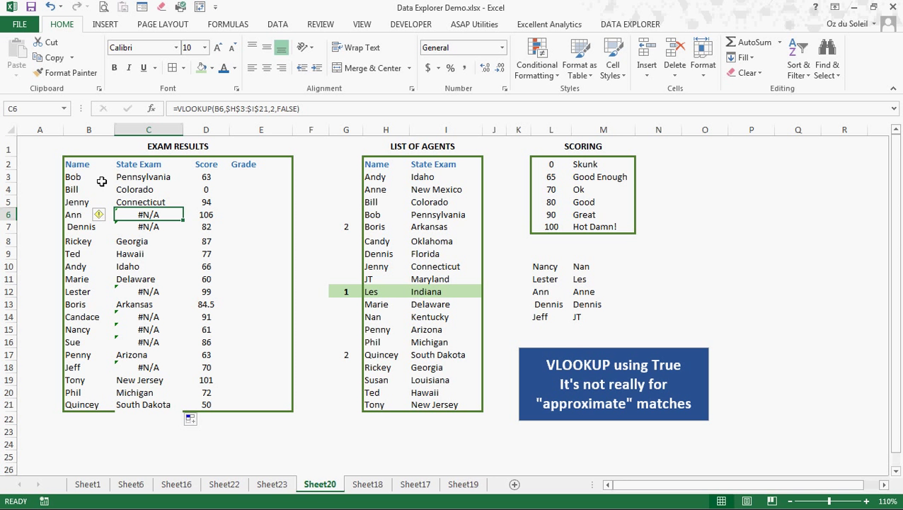
left_click(145, 177)
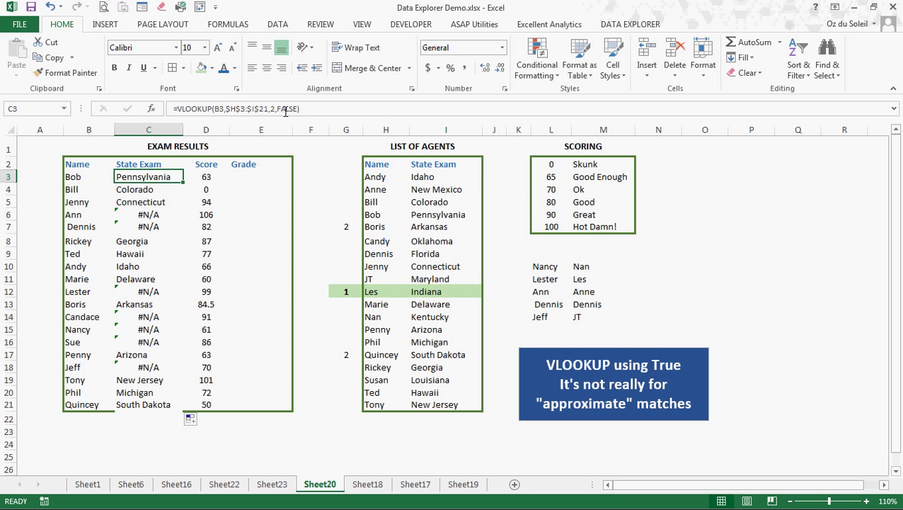
Replace FALSE with TRUE in C3's VLOOKUP so it still returns Pennsylvania
double_click(287, 109)
type("true")
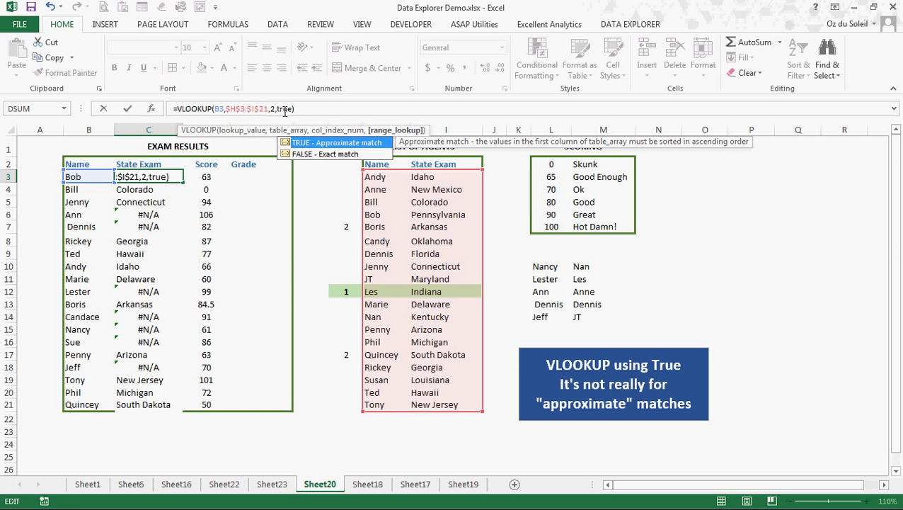
key("Return")
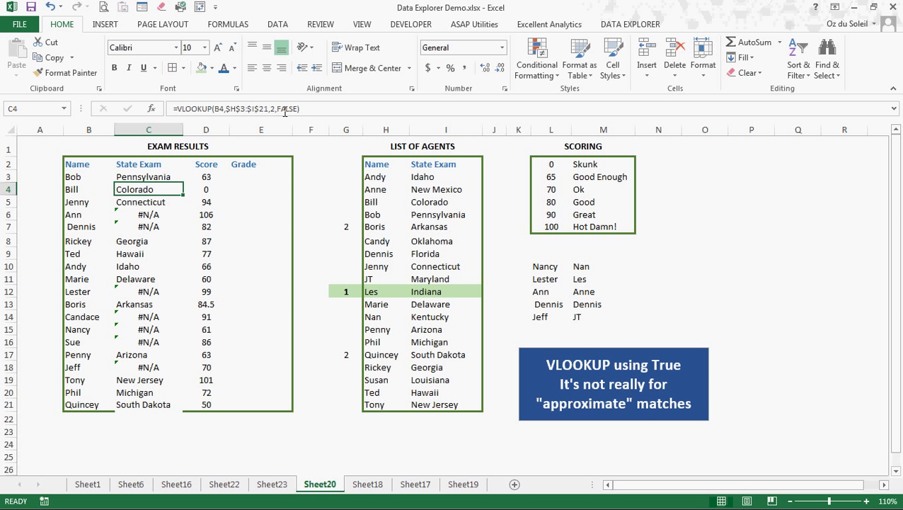
left_click(159, 177)
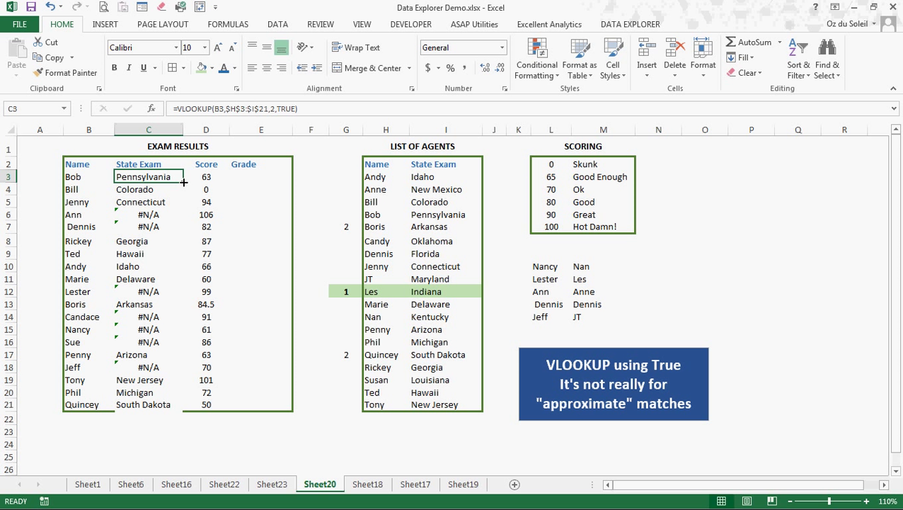
Copy C3's TRUE-match VLOOKUP down to C21 and check C6, which now returns Idaho
double_click(182, 182)
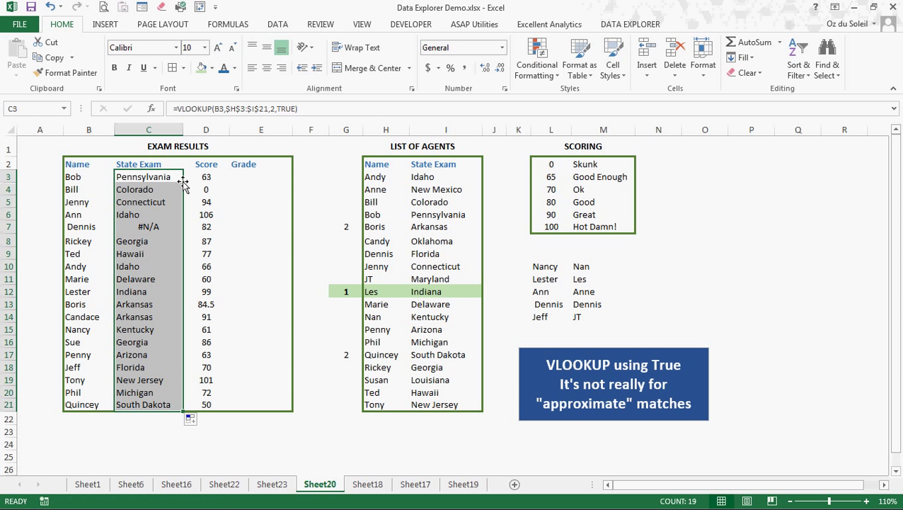
left_click(134, 215)
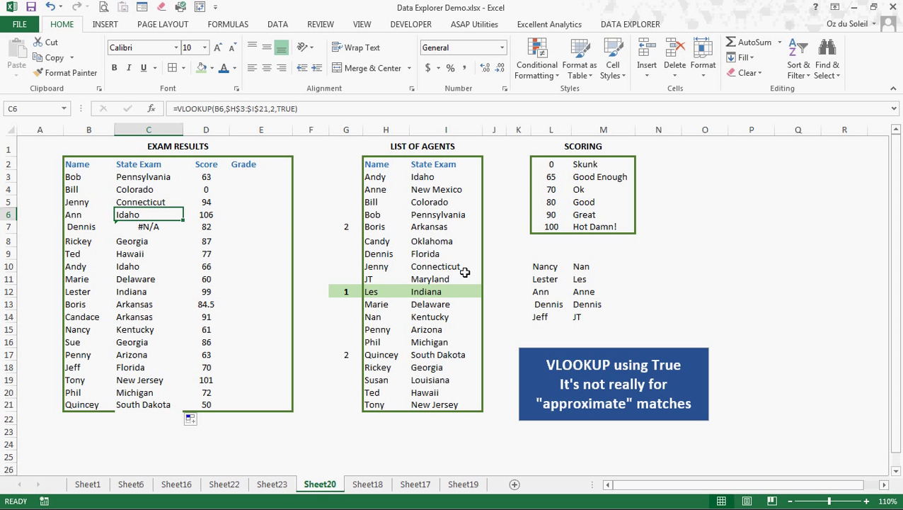
Delete the leading space before 'Dennis' in B7 so C7 returns Florida, then check Nancy's entry
left_click(74, 226)
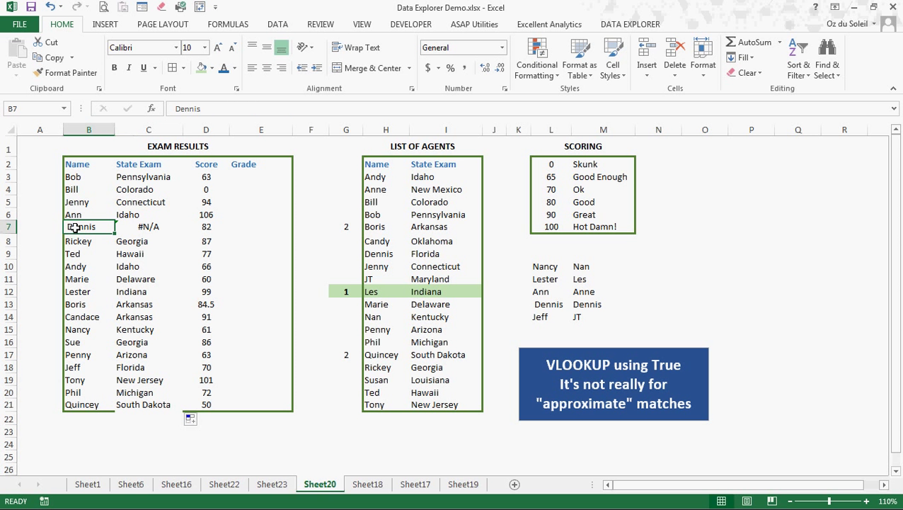
left_click(176, 108)
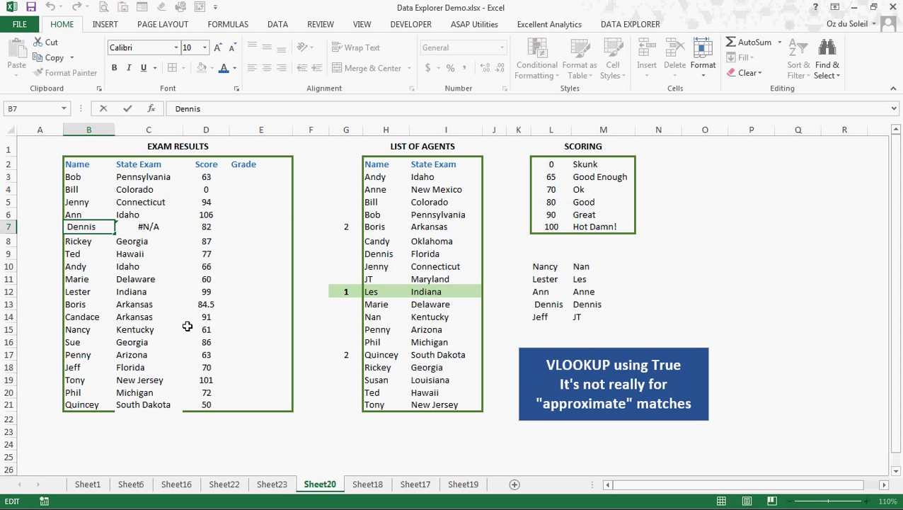
key("Return")
key("Up")
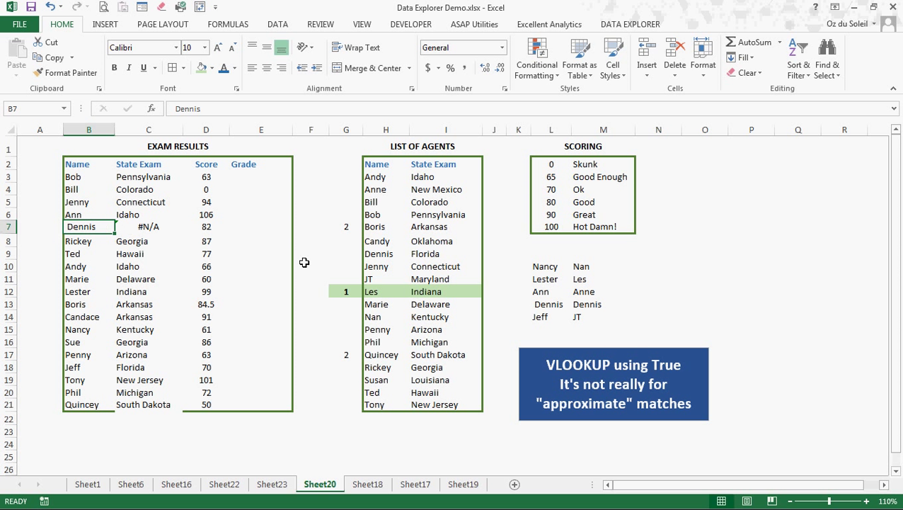
left_click(177, 109)
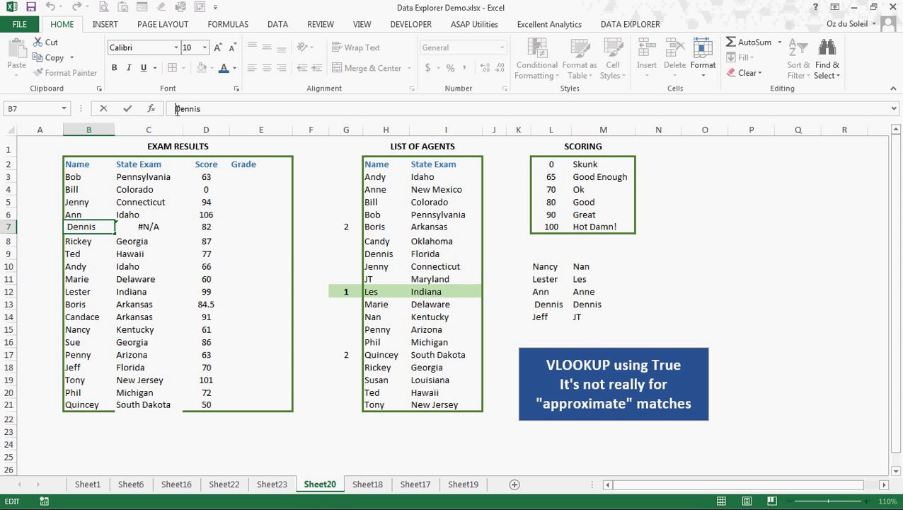
key("Delete")
key("Return")
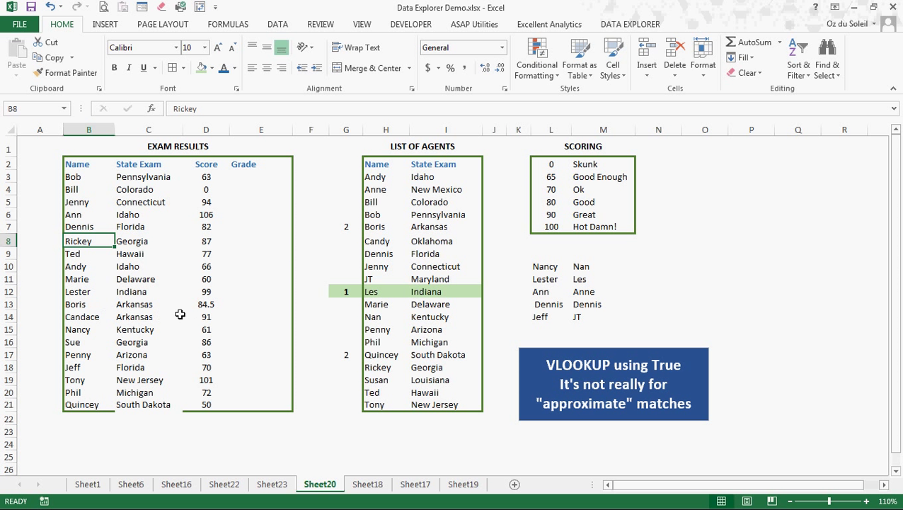
left_click(83, 329)
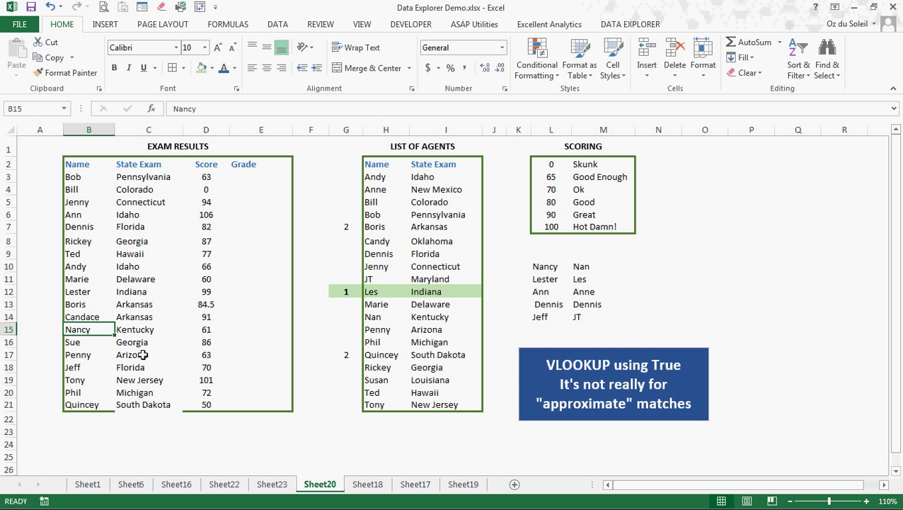
left_click(83, 343)
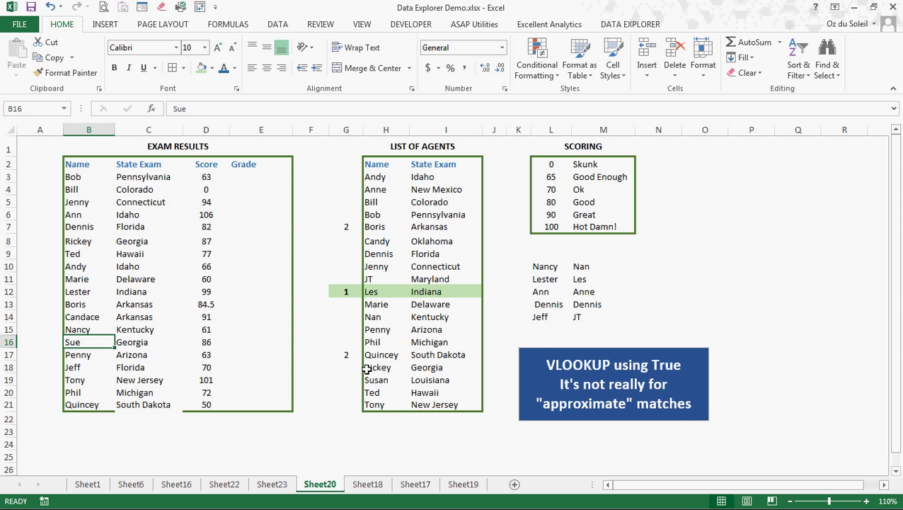
left_click(74, 367)
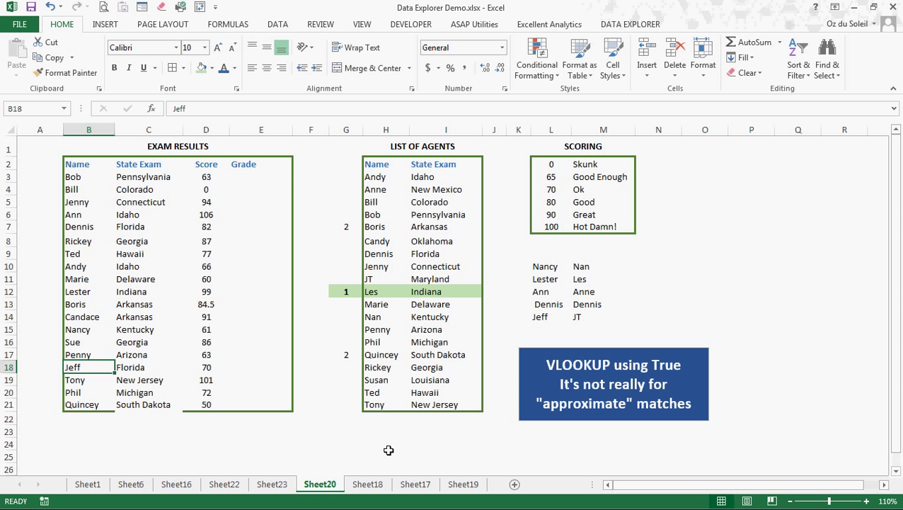
left_click(249, 177)
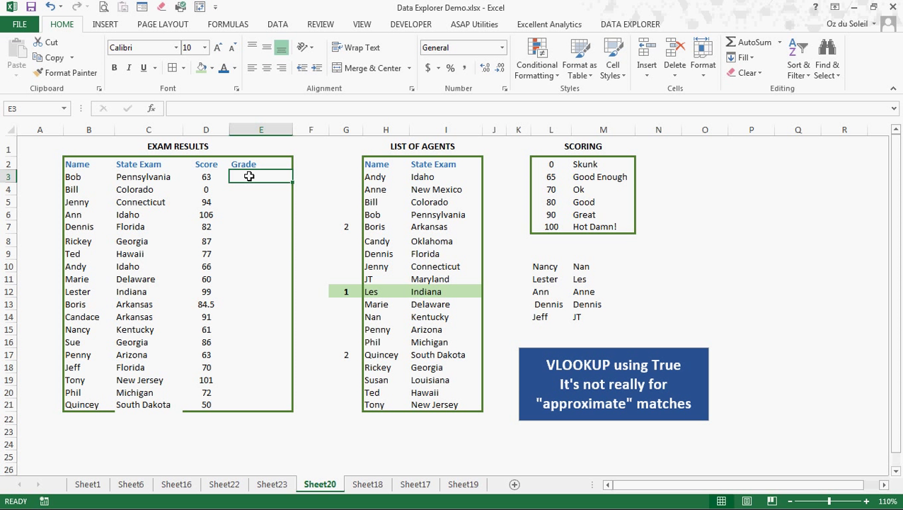
Enter =VLOOKUP(D3,L2:M7,2,TRUE) in E3 to grade Bob's score of 63 as Skunk
type("=vlooku")
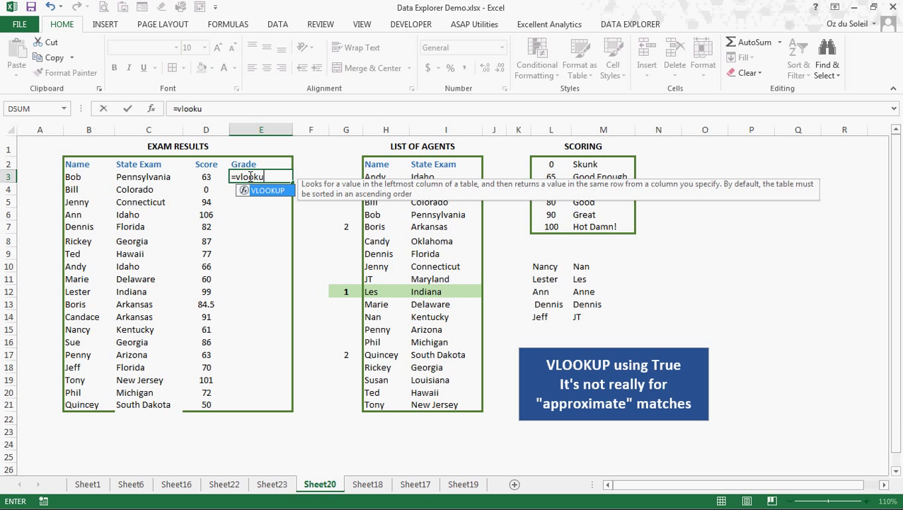
type("p(")
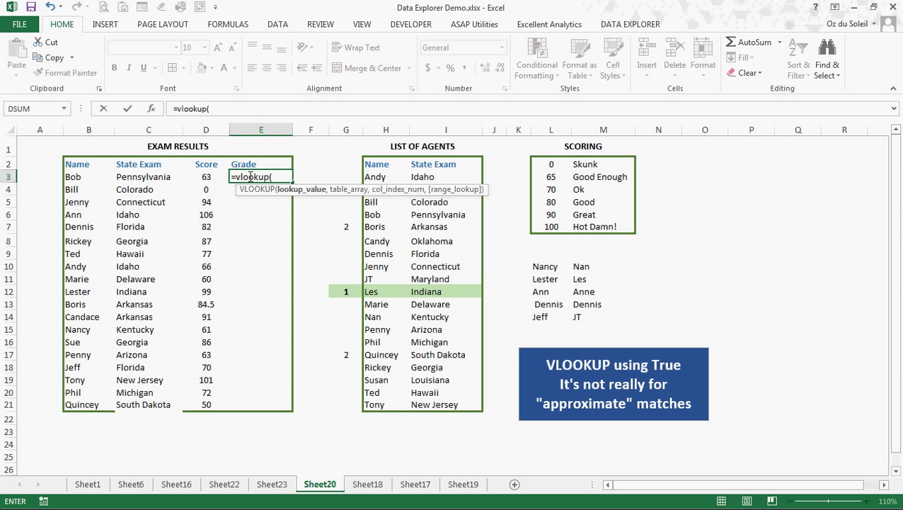
left_click(205, 177)
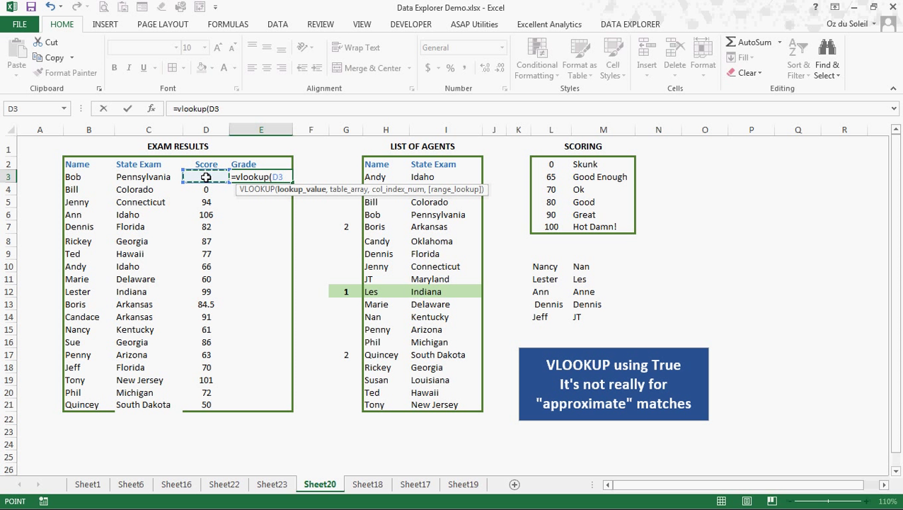
type(",")
left_click(565, 164)
left_click_drag(566, 166, 629, 228)
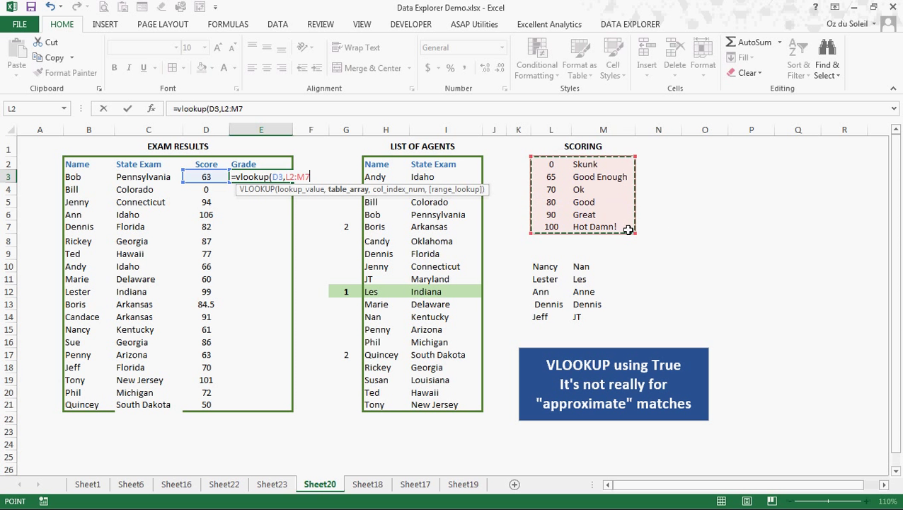
type(",")
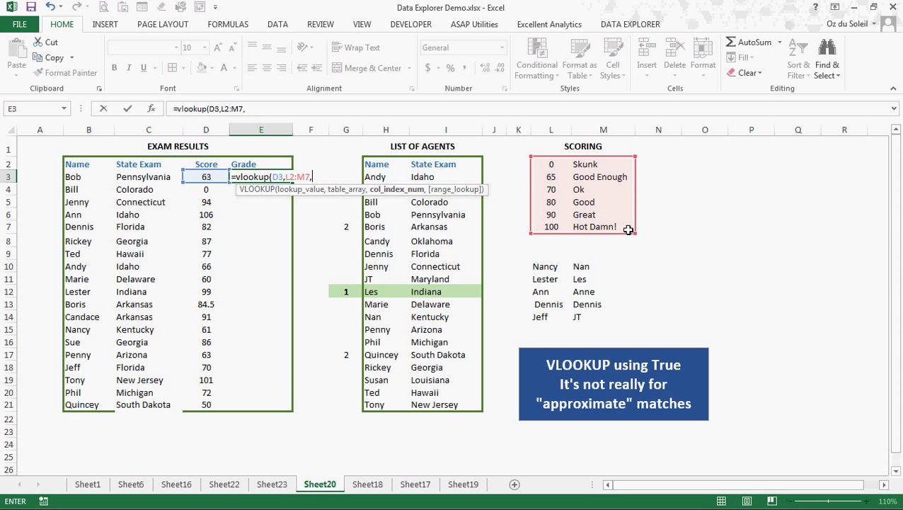
type("2,")
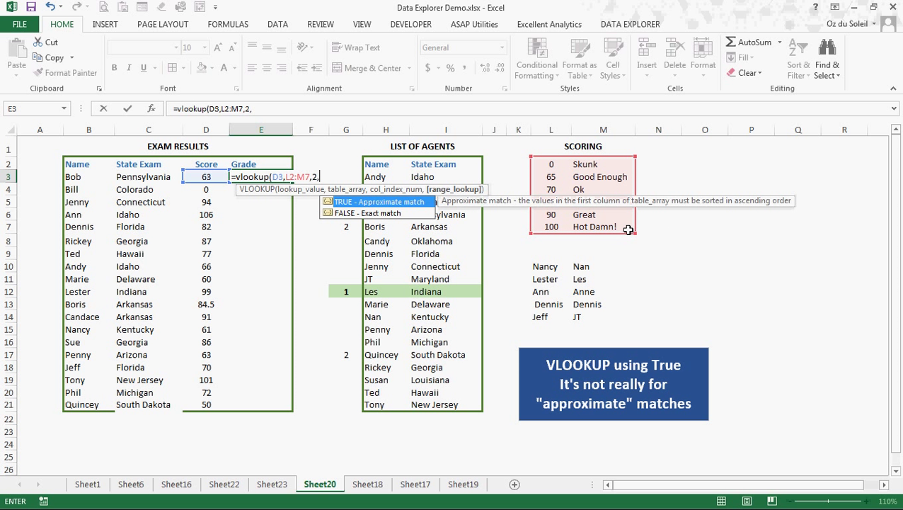
type("true")
key("Return")
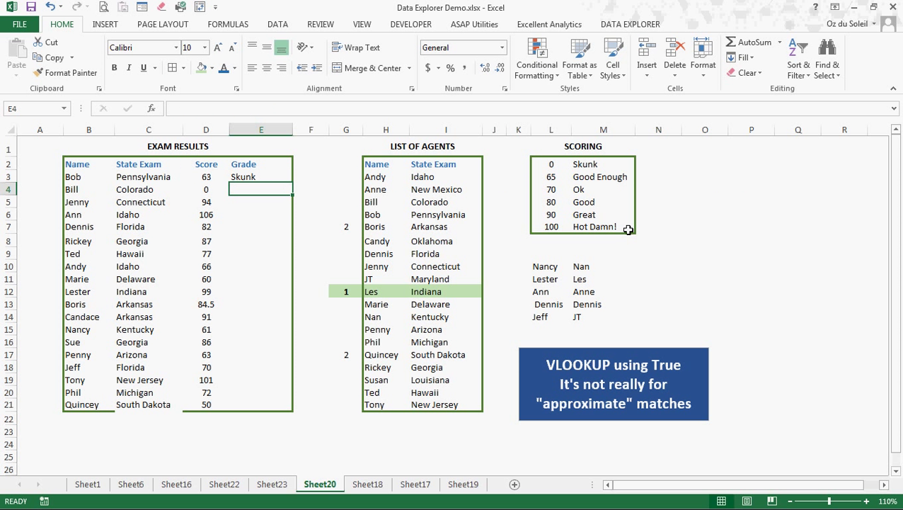
key("Up")
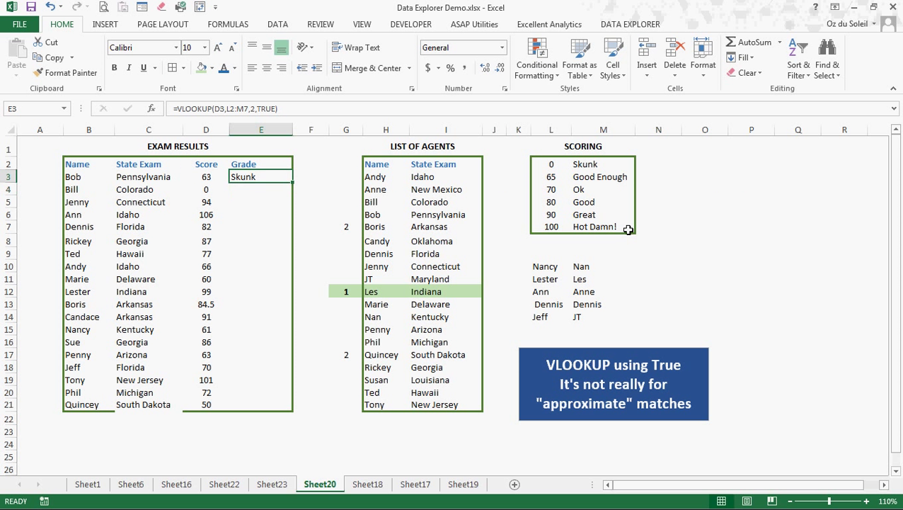
Fill the grade formula down, then lock E3's table range as $L$2:$M$7
double_click(293, 182)
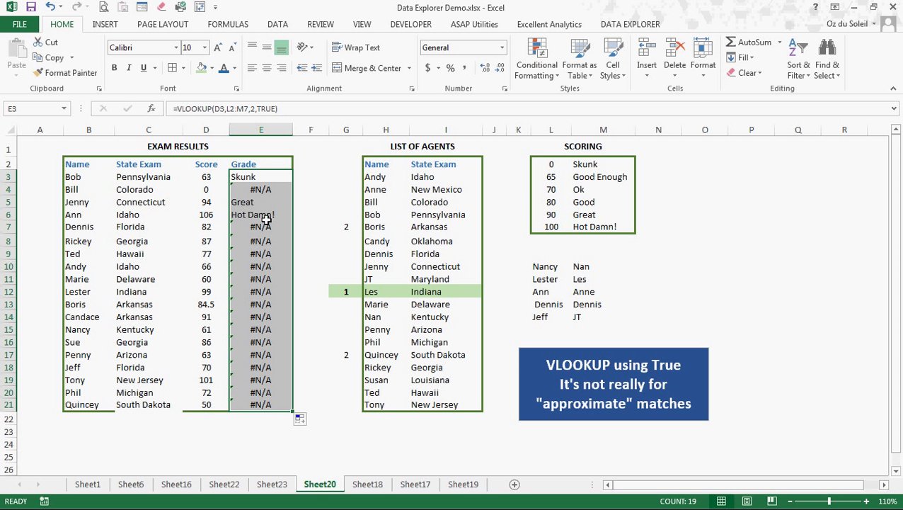
left_click(262, 177)
left_click(230, 111)
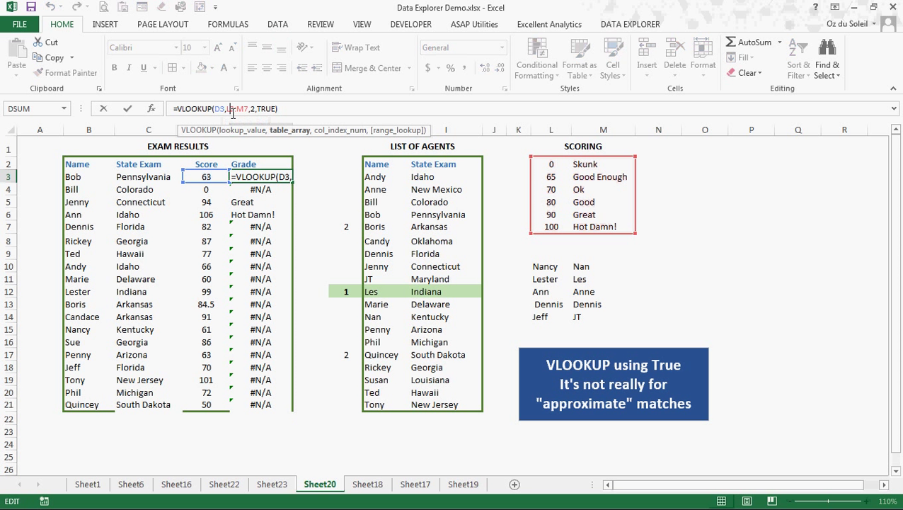
key("F4")
left_click(253, 108)
key("F4")
key("Return")
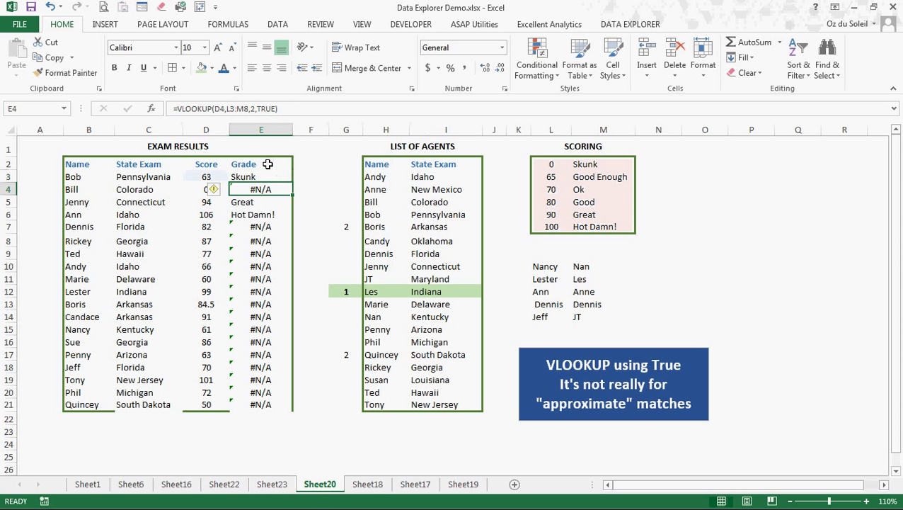
Copy the corrected grade formula down to E21 and check Boris's 84.5 score
left_click(286, 178)
double_click(295, 181)
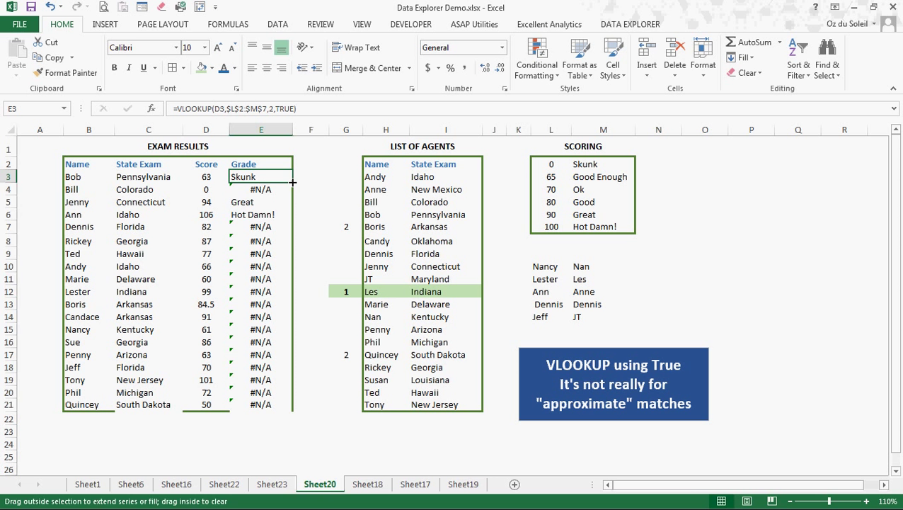
left_click(210, 305)
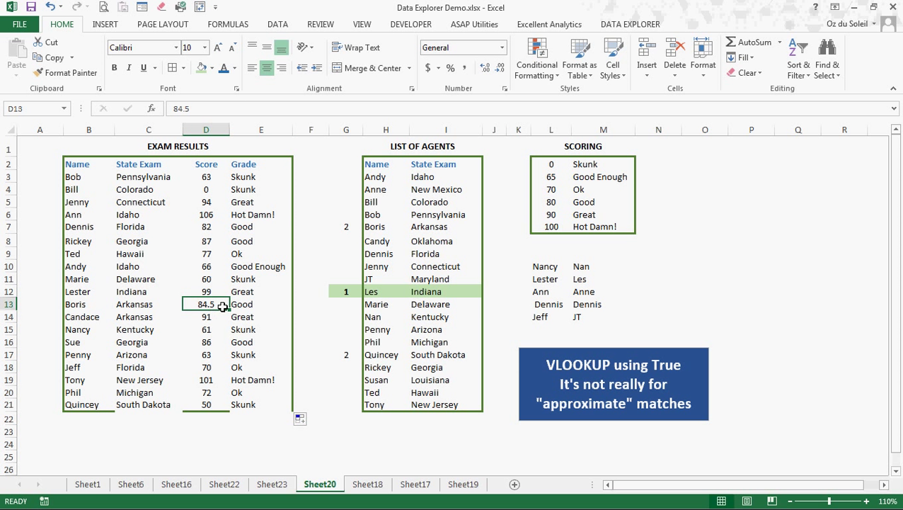